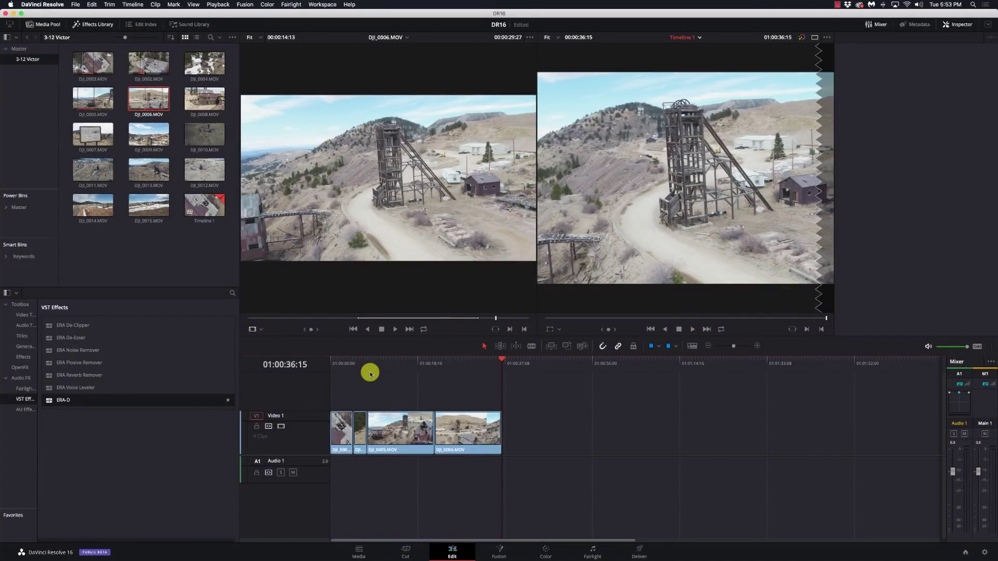
- Scrub through the drone clips on Timeline 1 and bring up File > Quick Export
click(435, 363)
drag(467, 363, 323, 363)
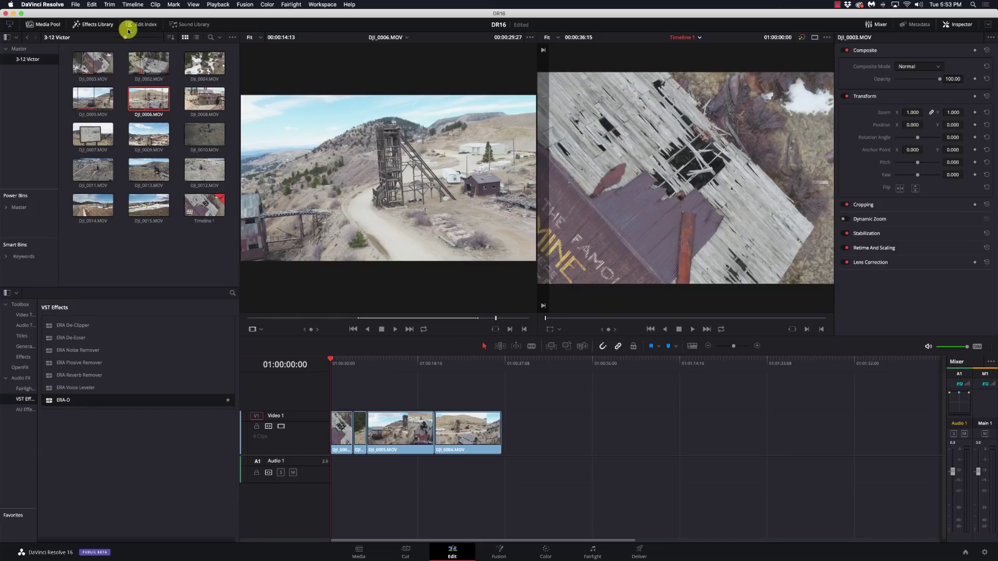
click(77, 4)
click(119, 135)
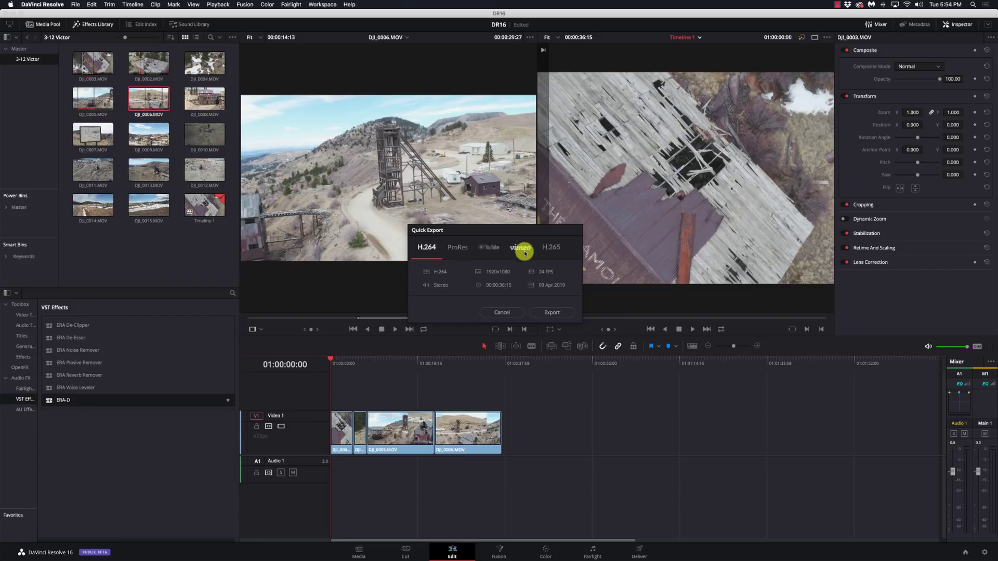
- Preview the ProRes and YouTube formats, toggling YouTube upload on and back off
click(450, 249)
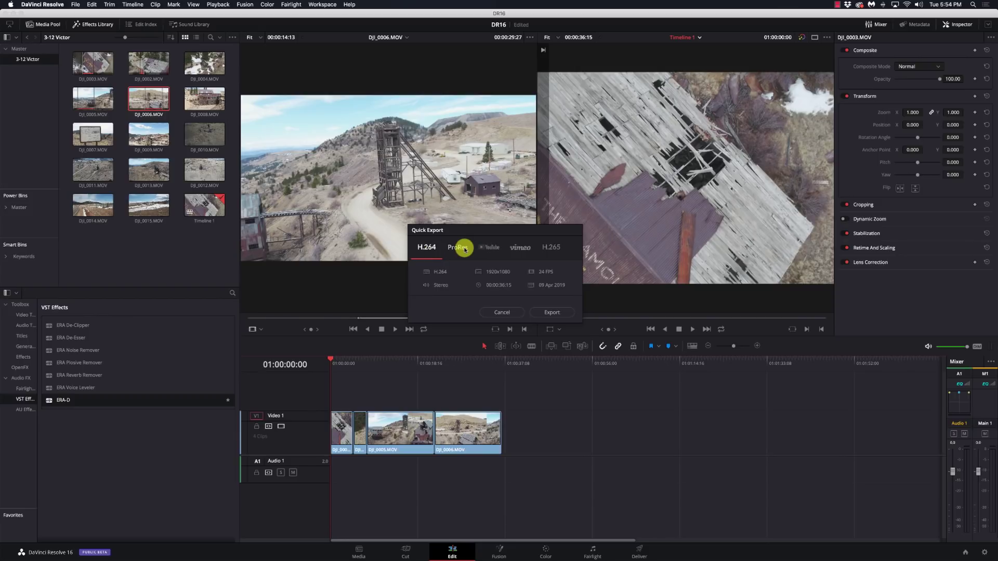
click(492, 250)
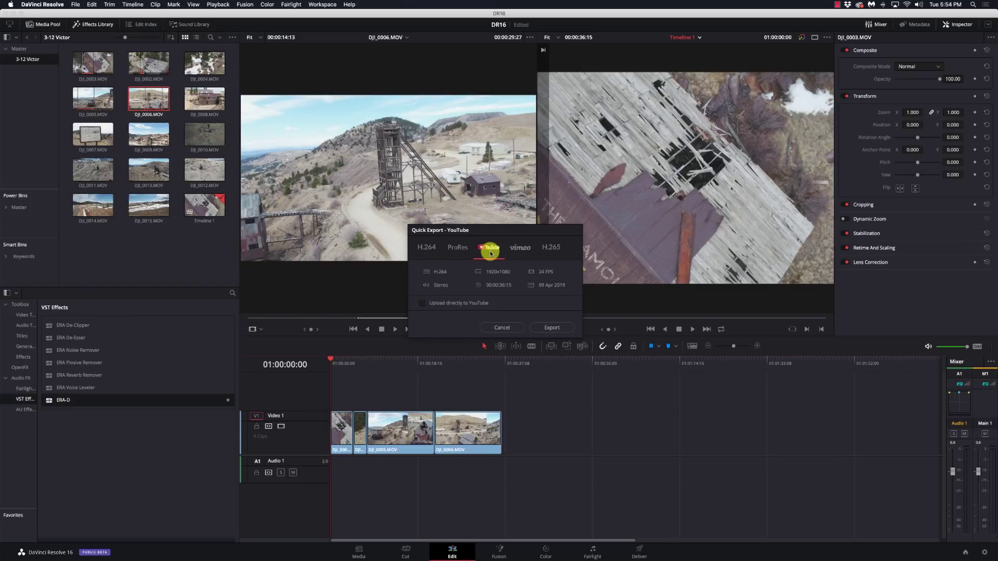
click(468, 303)
click(477, 317)
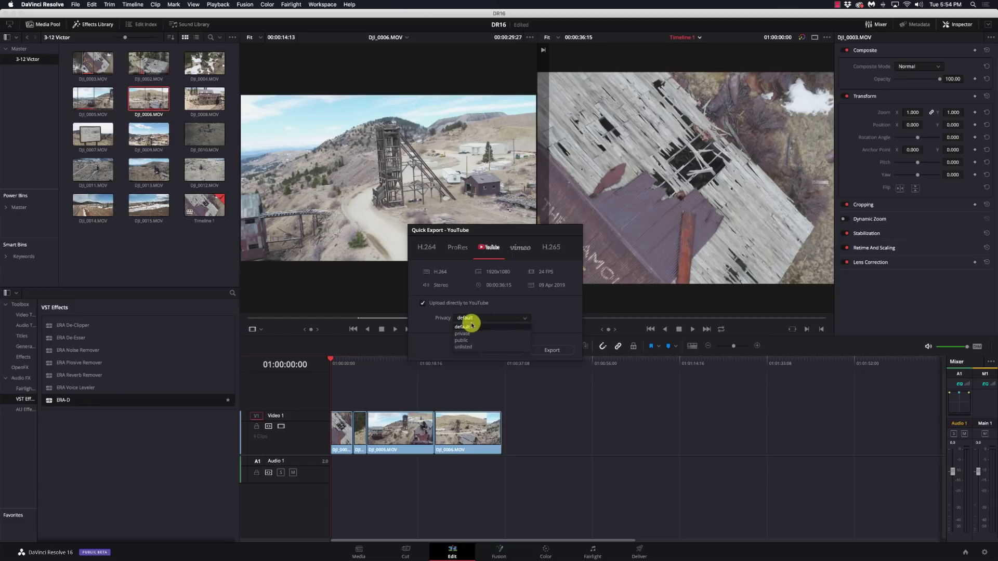
click(461, 306)
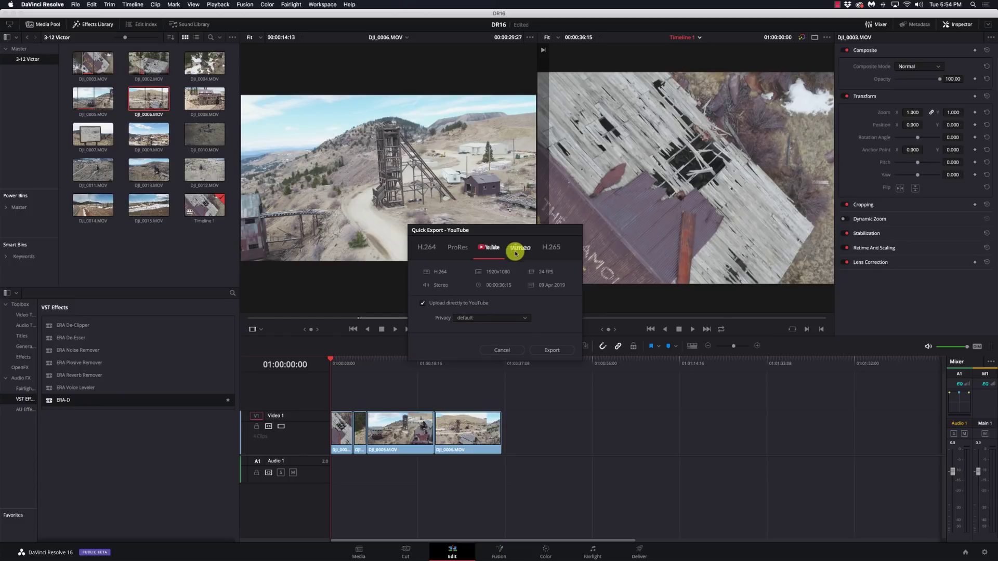
click(468, 303)
- Preview H.265, return to H.264, cancel Quick Export, and go to the Deliver page
click(551, 246)
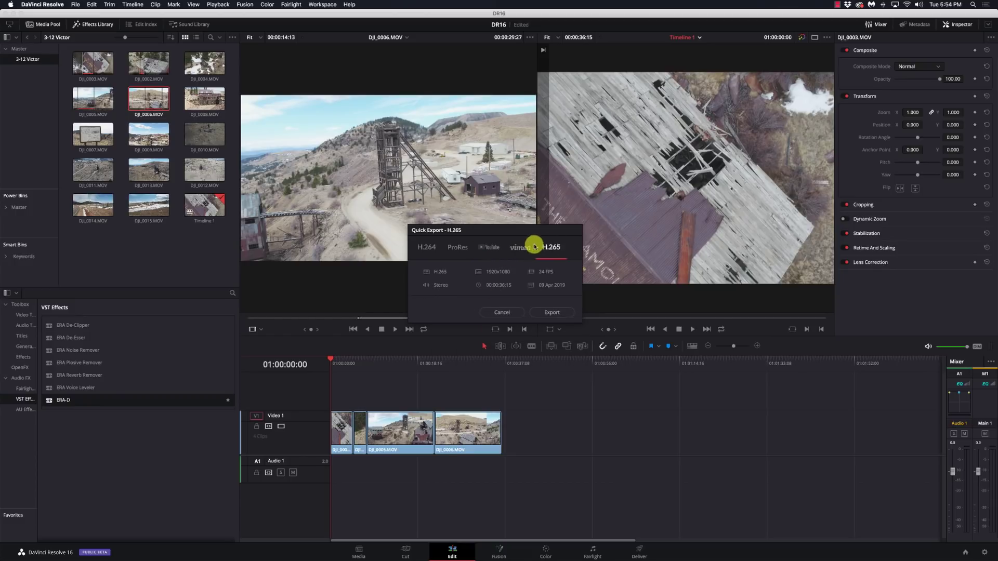
click(427, 248)
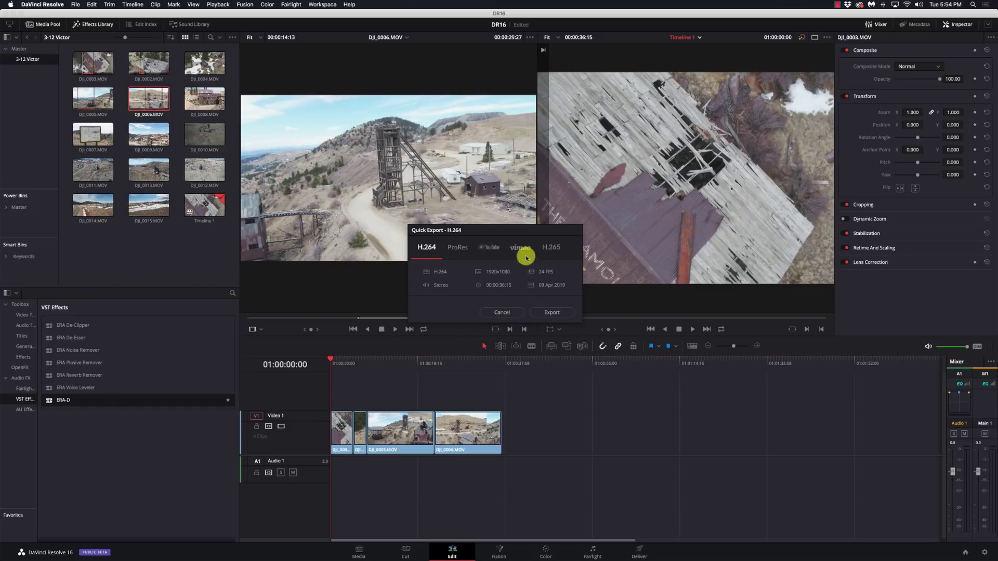
click(503, 313)
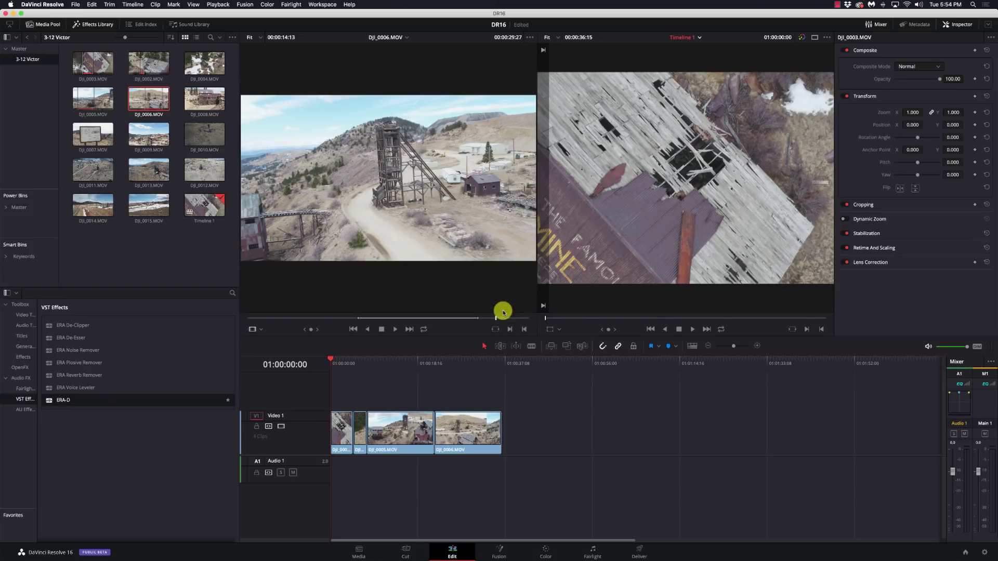
click(641, 555)
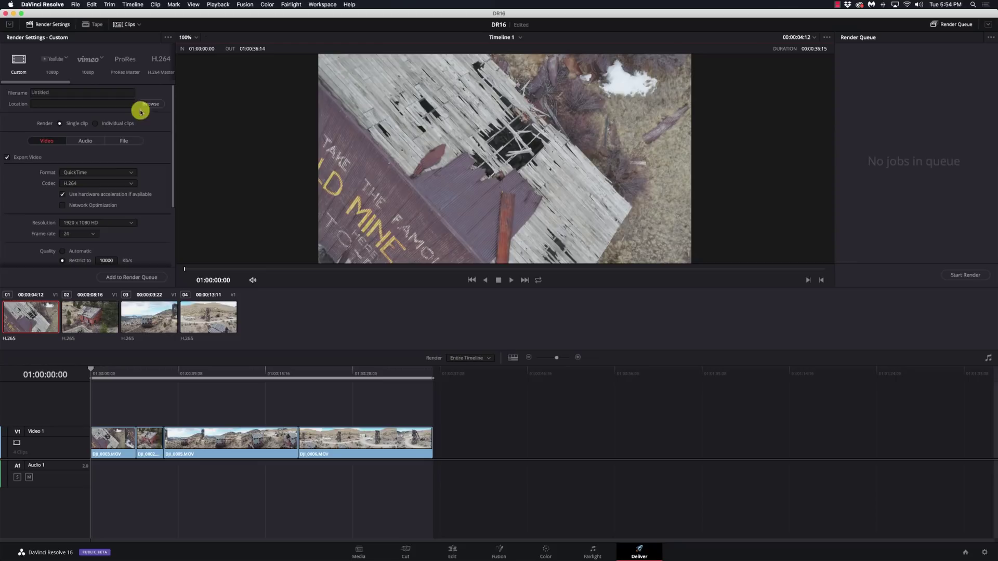
- Save the current render settings as a new preset named 'Normal H264'
click(168, 38)
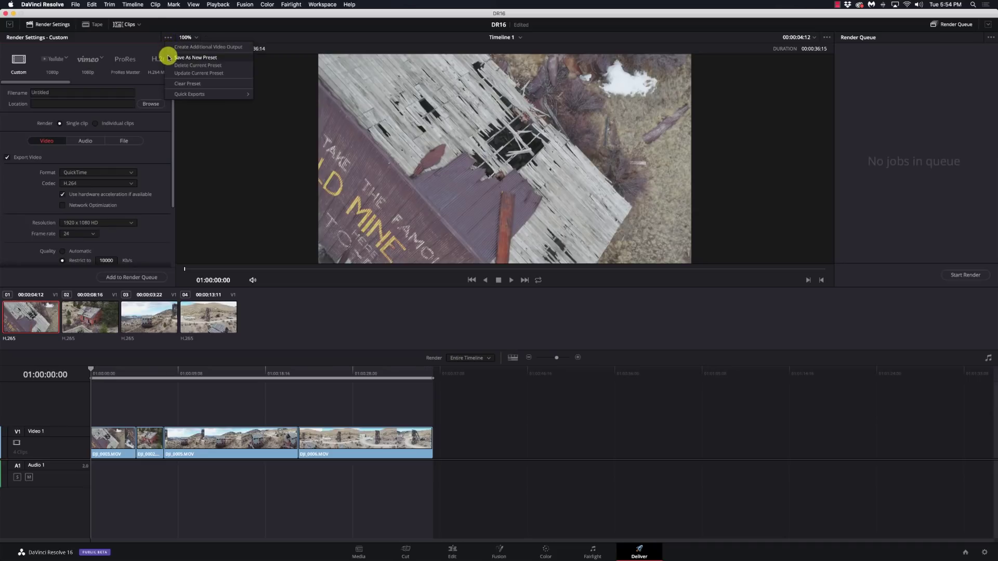
click(170, 57)
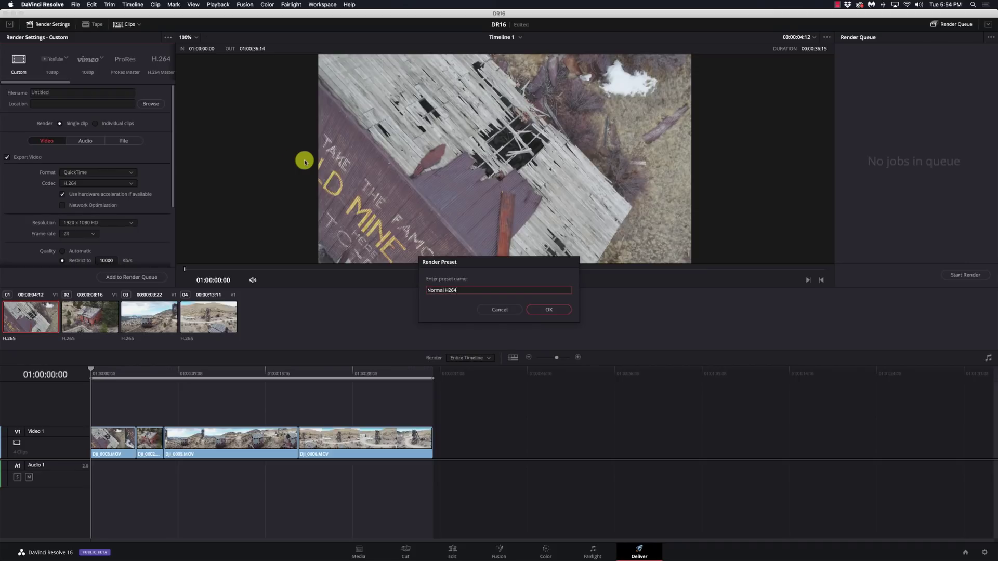
click(549, 309)
- Confirm Normal H264 appears under the render settings' Quick Exports list
click(168, 37)
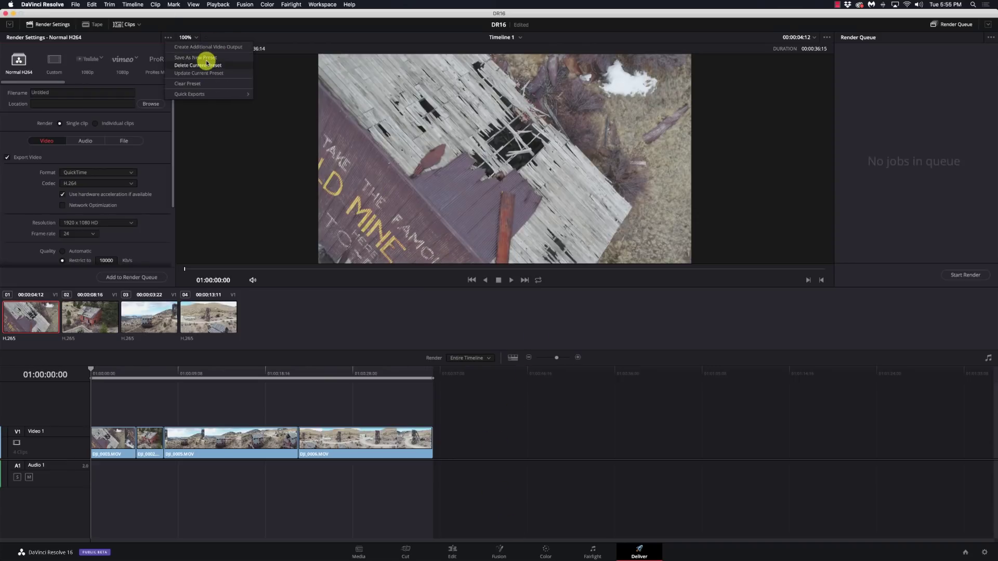
mouse_move(202, 96)
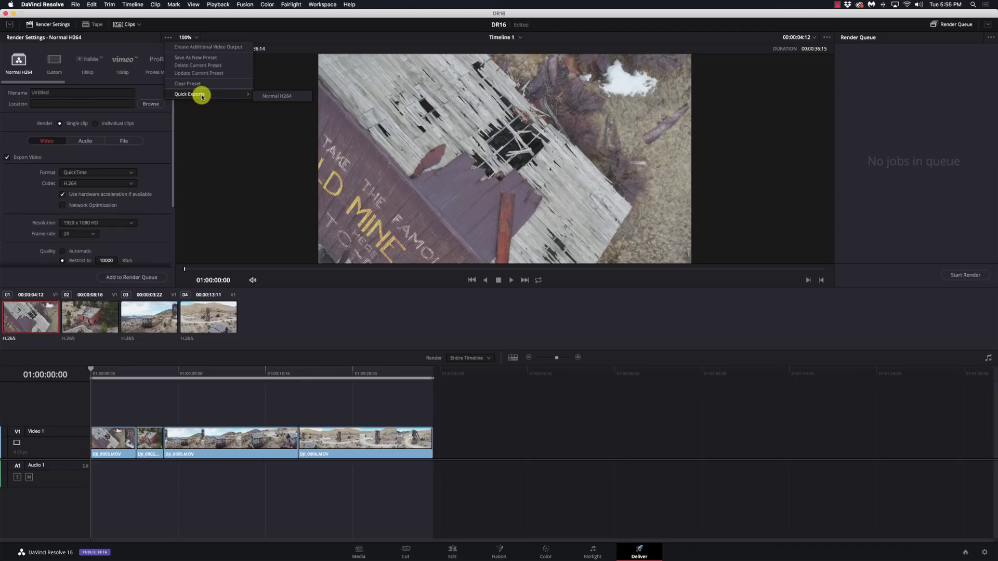
click(279, 97)
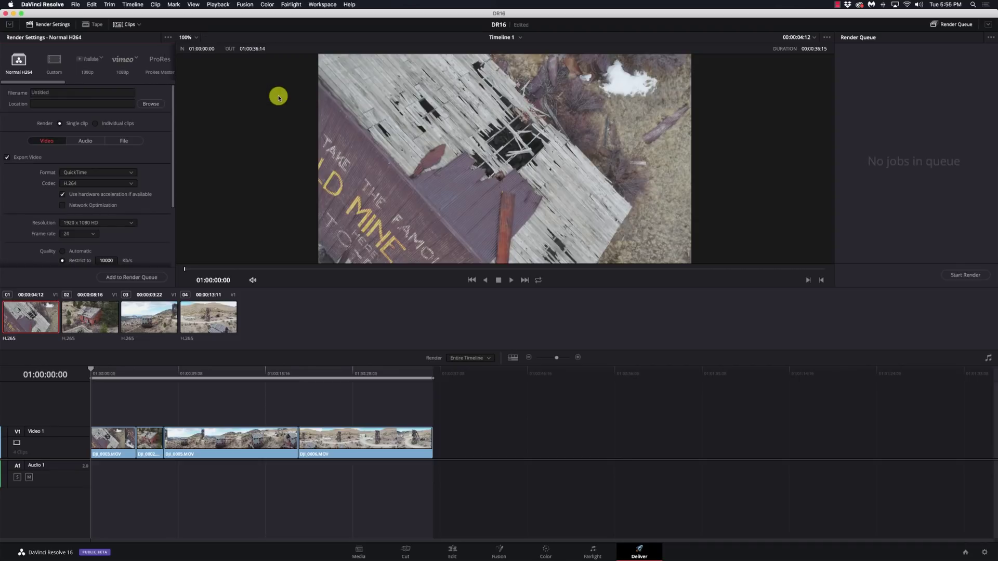
- On the Edit page, check that Quick Export's Preset Name list offers Normal H264, then cancel
click(455, 548)
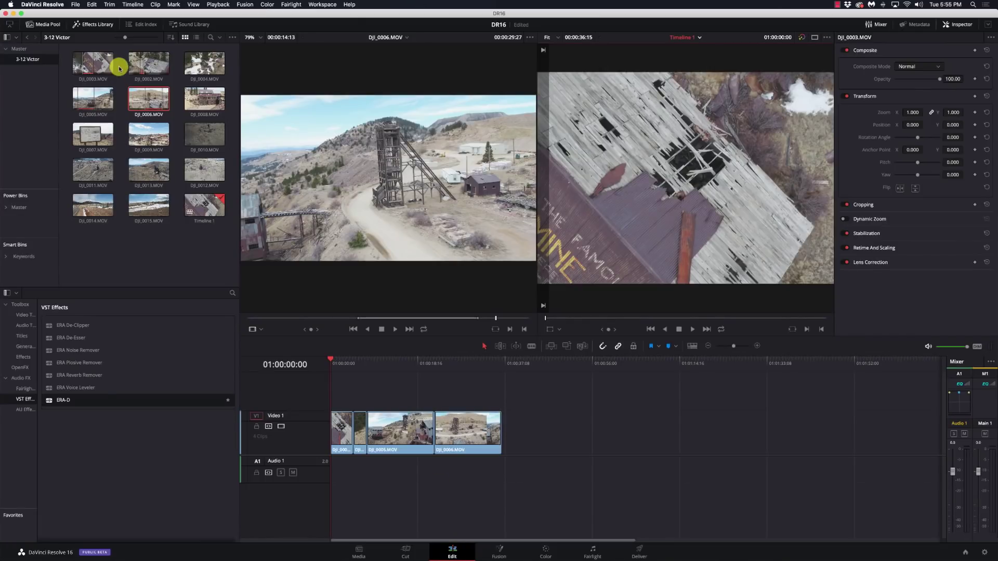
click(76, 5)
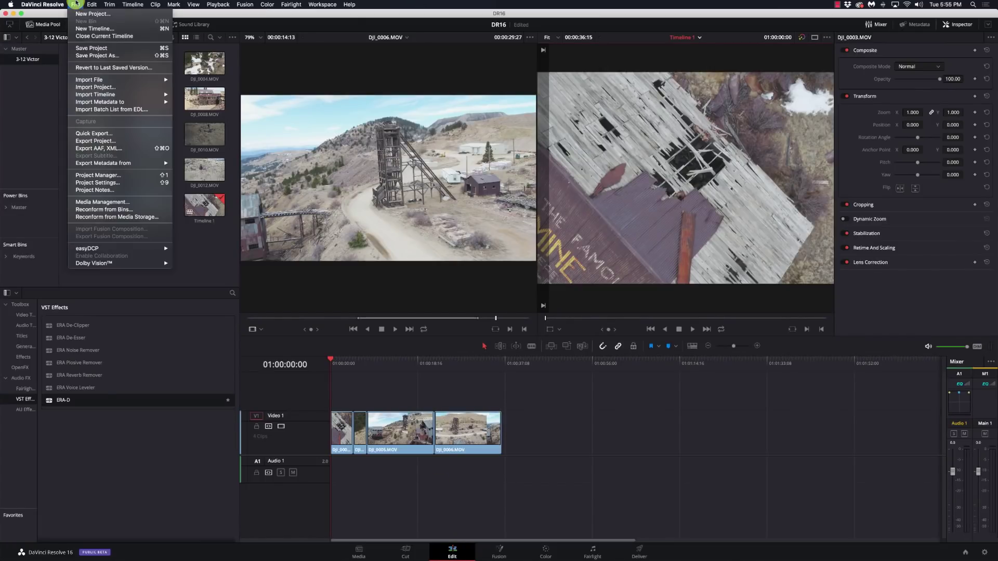
click(109, 133)
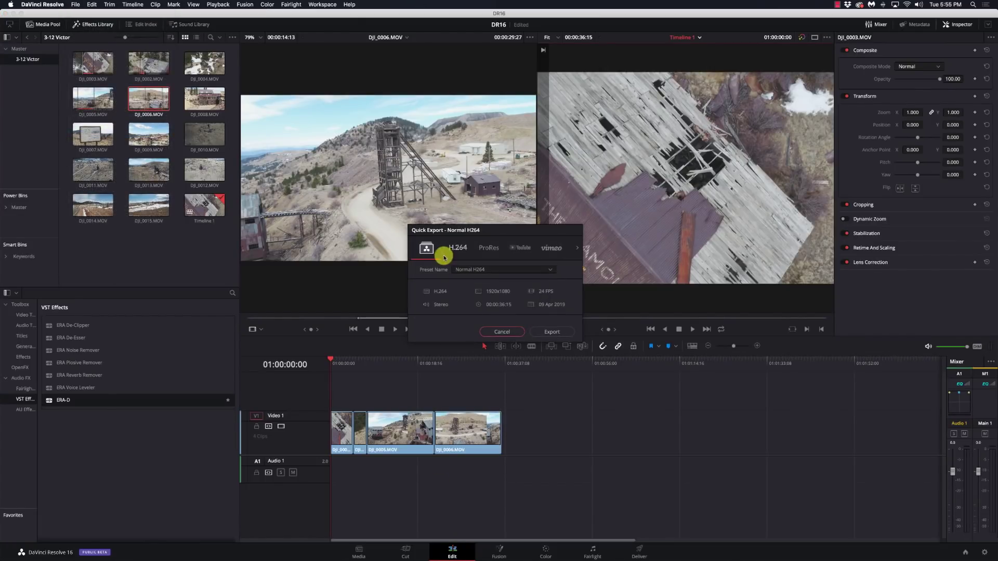
click(511, 271)
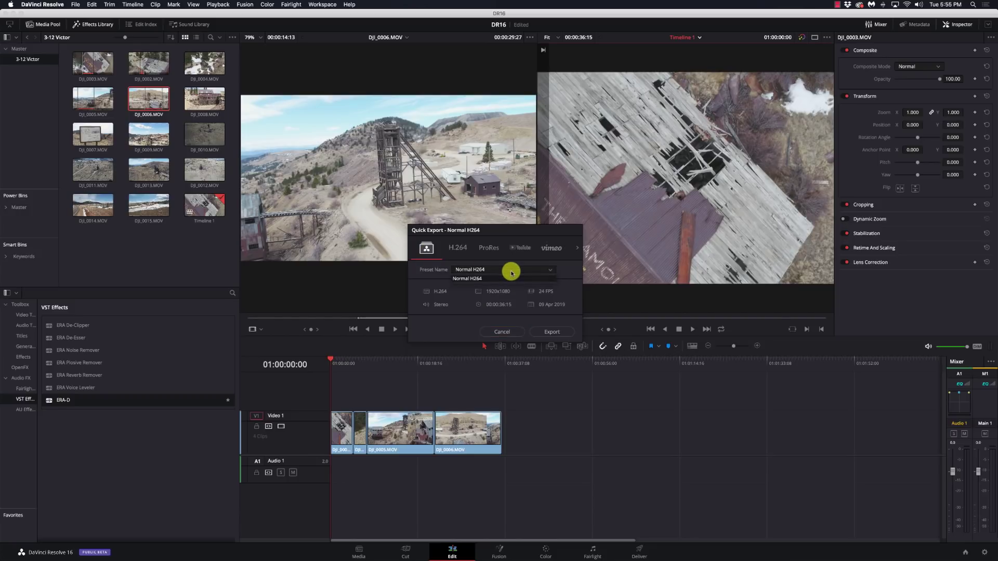
click(510, 271)
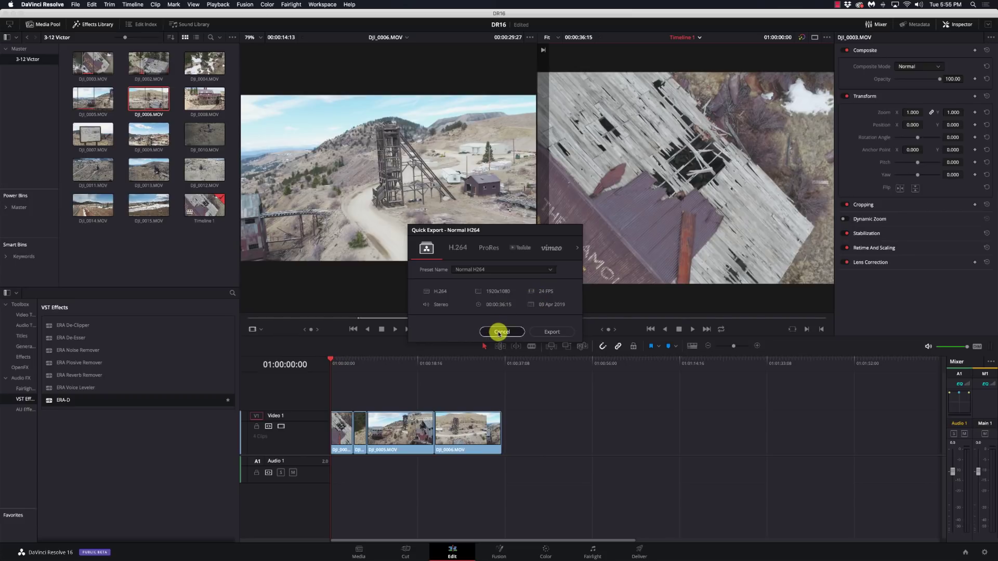
click(500, 333)
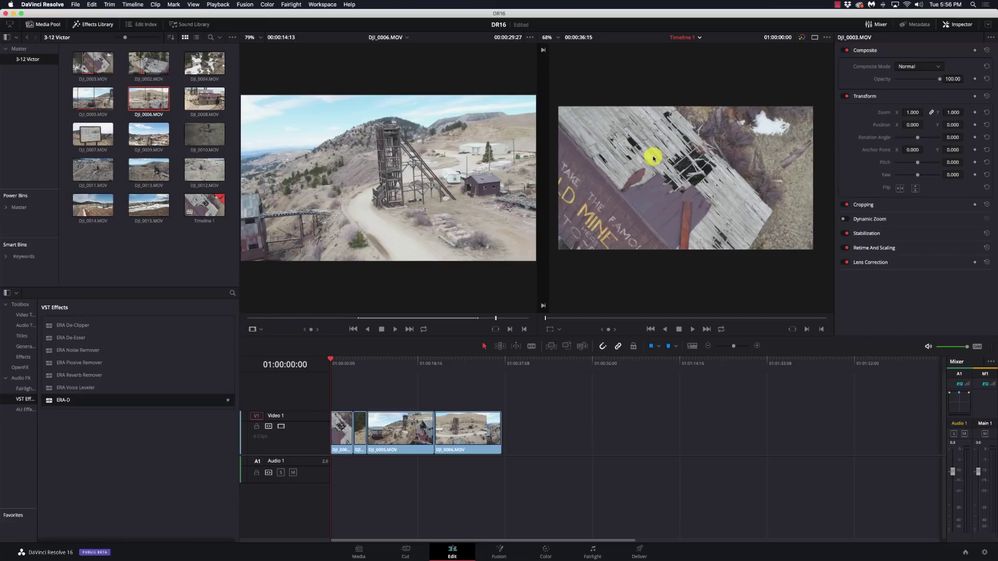
- Return to the Deliver page
click(637, 553)
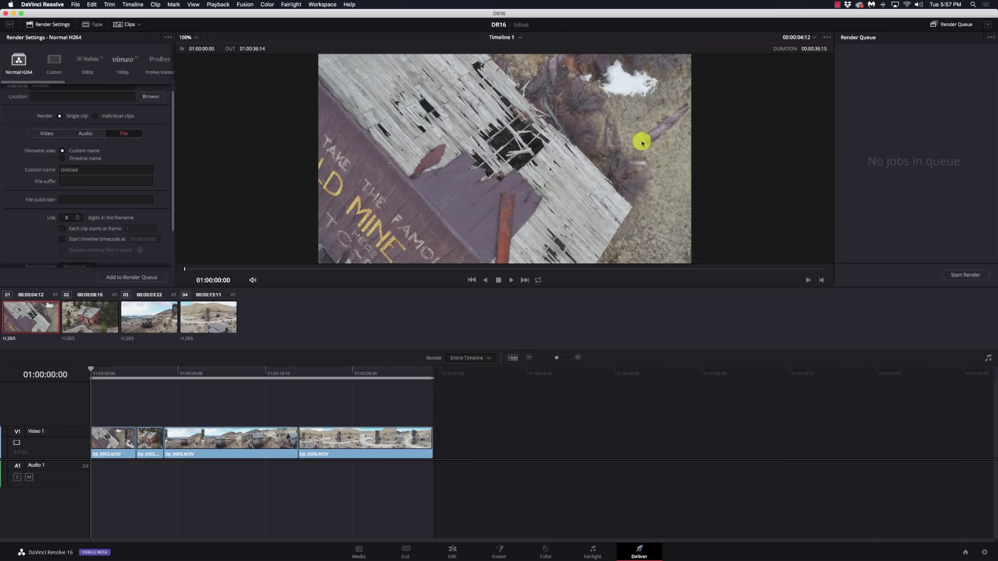
- Set the viewer's Updates During Renders option to Off
click(827, 39)
mouse_move(841, 69)
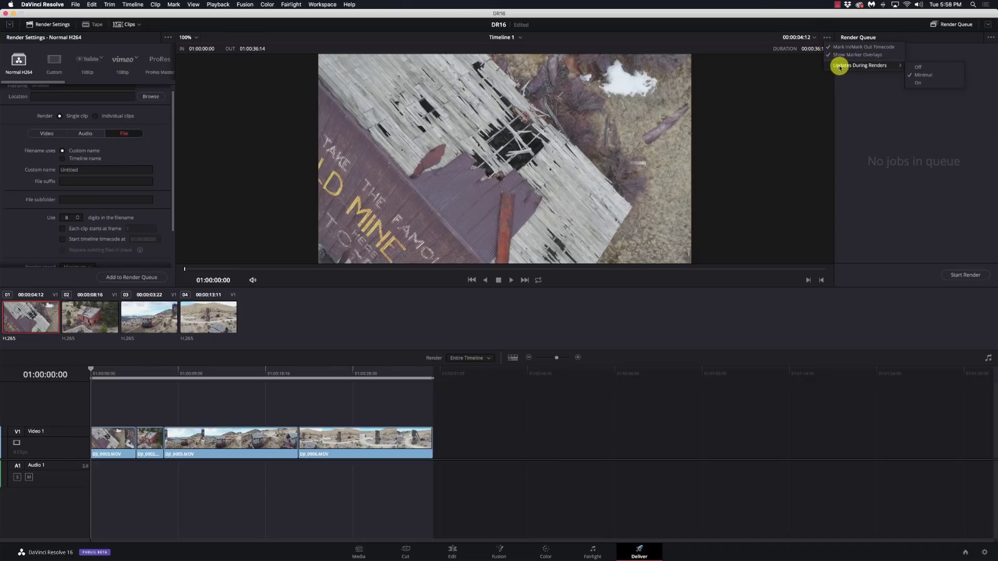
click(924, 71)
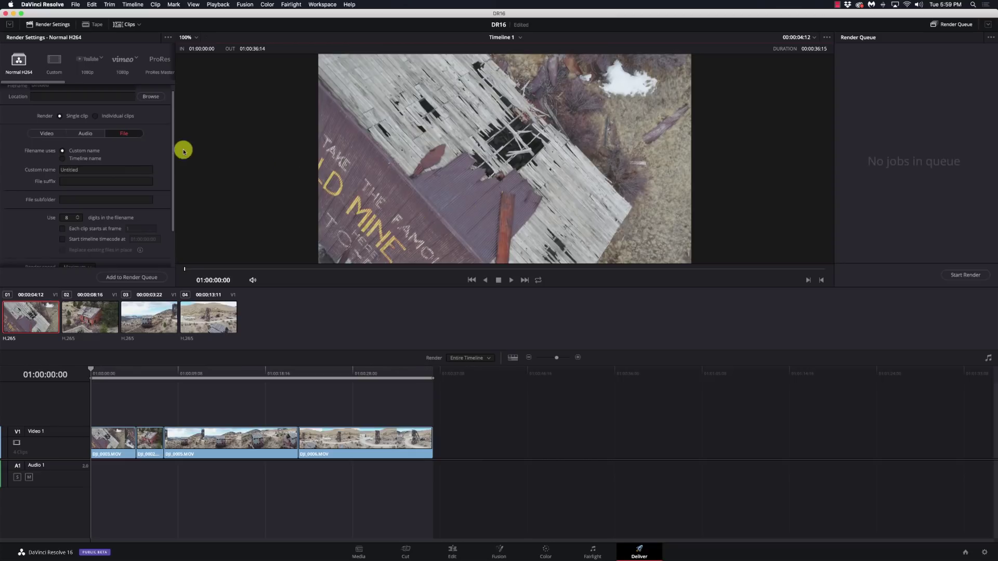
- Show the Normal H264 Video settings and scroll down through the Advanced Settings
scroll(134, 158, up, 1)
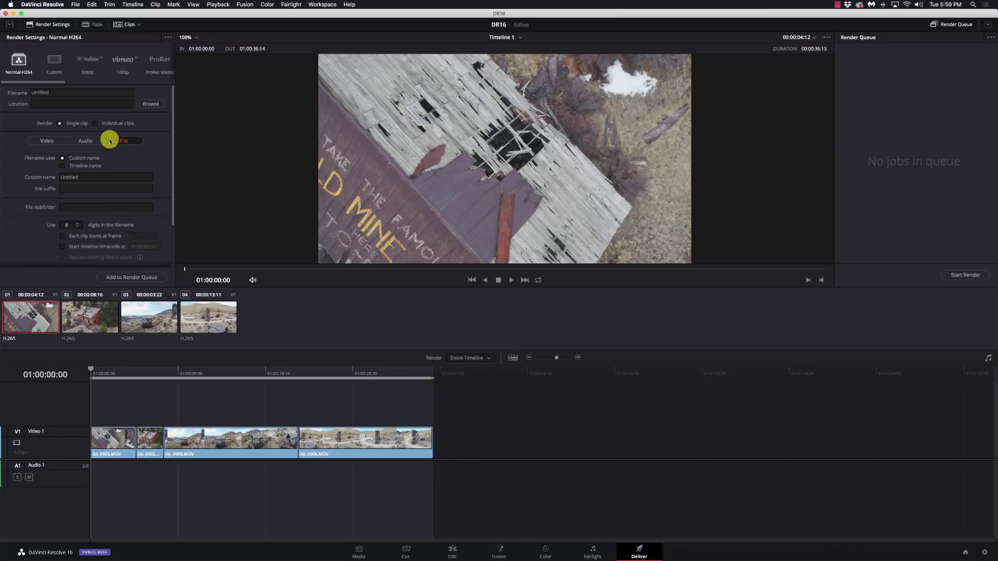
scroll(109, 140, down, 5)
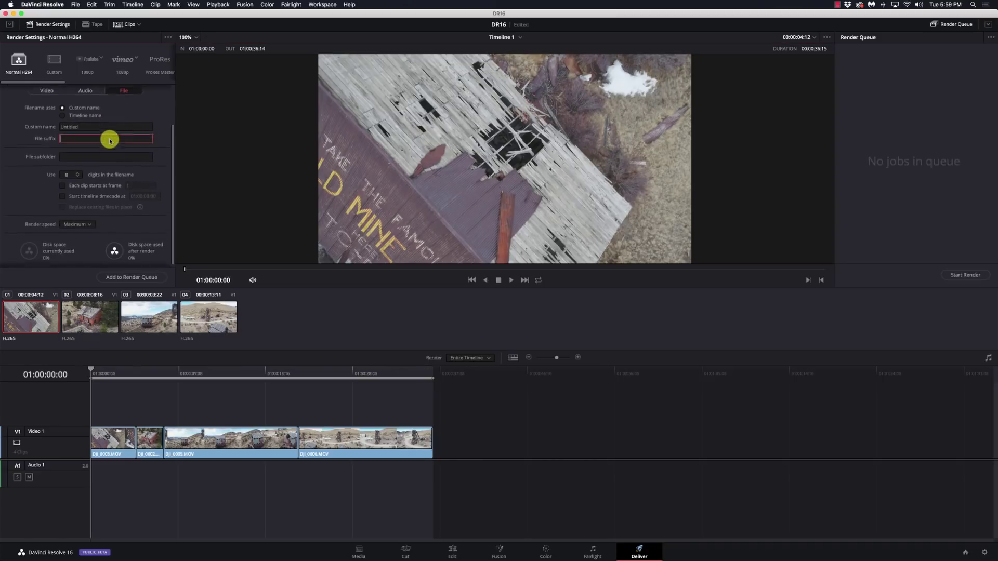
scroll(102, 142, up, 5)
click(49, 141)
scroll(125, 176, down, 10)
scroll(128, 179, down, 5)
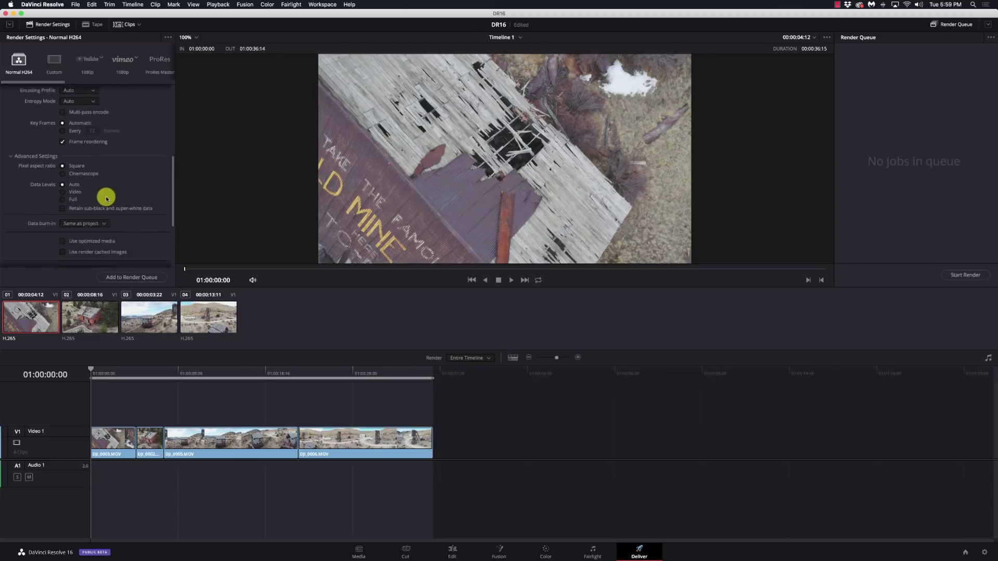
scroll(119, 206, down, 5)
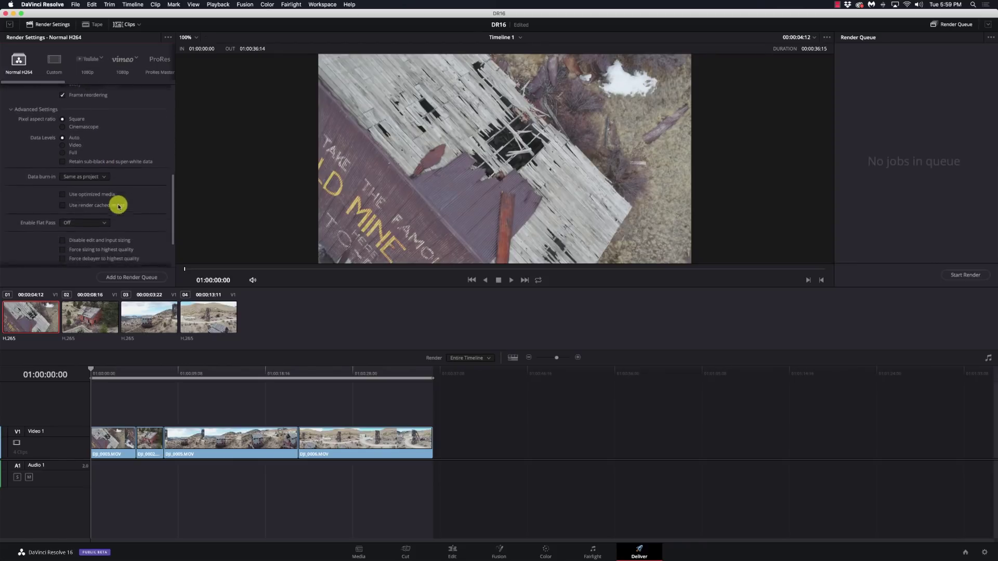
scroll(141, 210, down, 2)
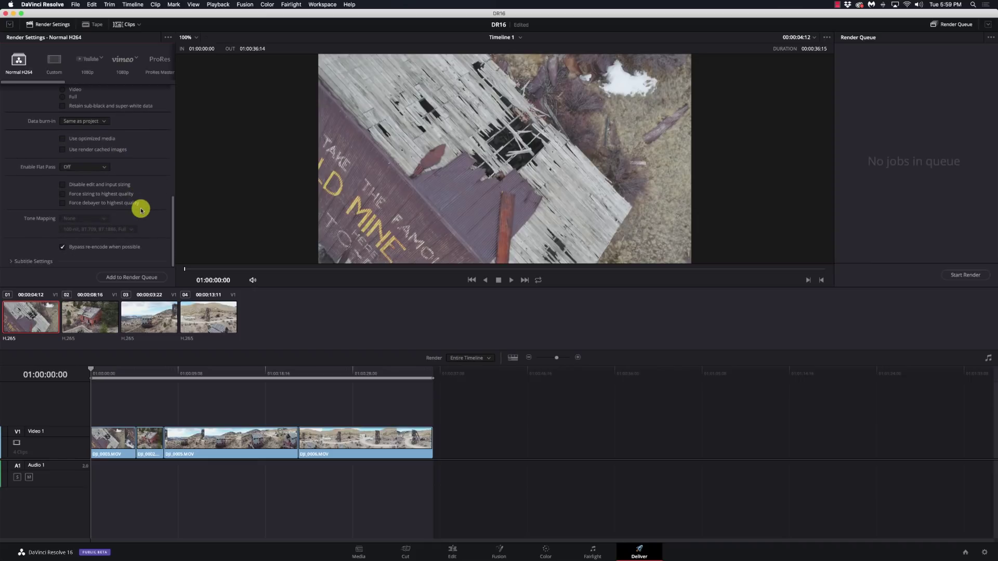